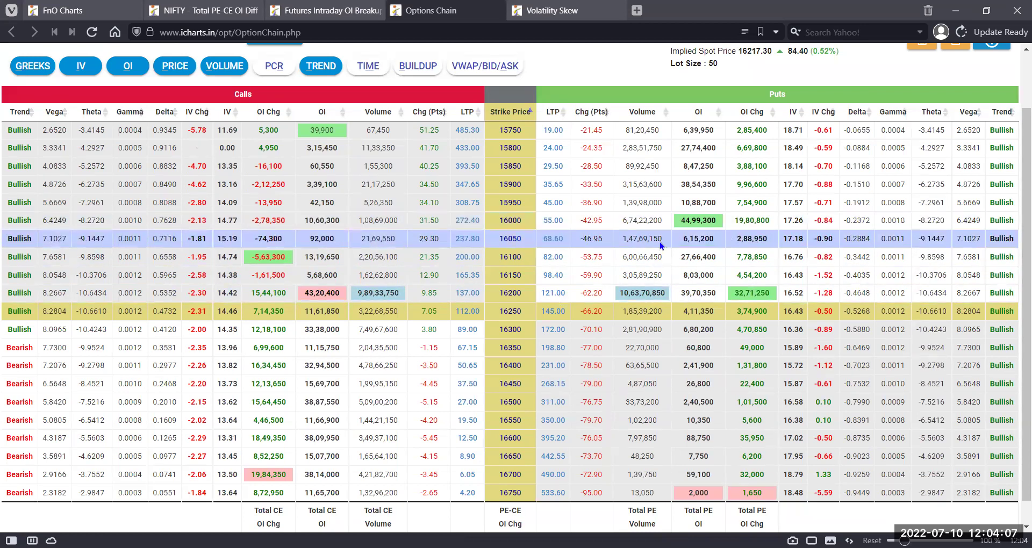
# Switch to the blank Excel workbook and enter 17.18 in cell I6
pyautogui.click(507, 317)
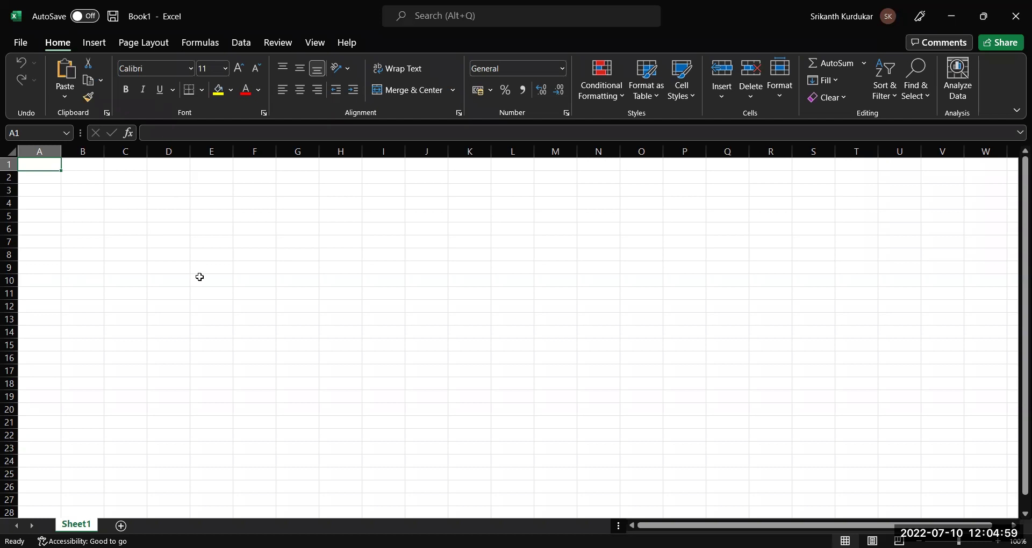
pyautogui.click(396, 231)
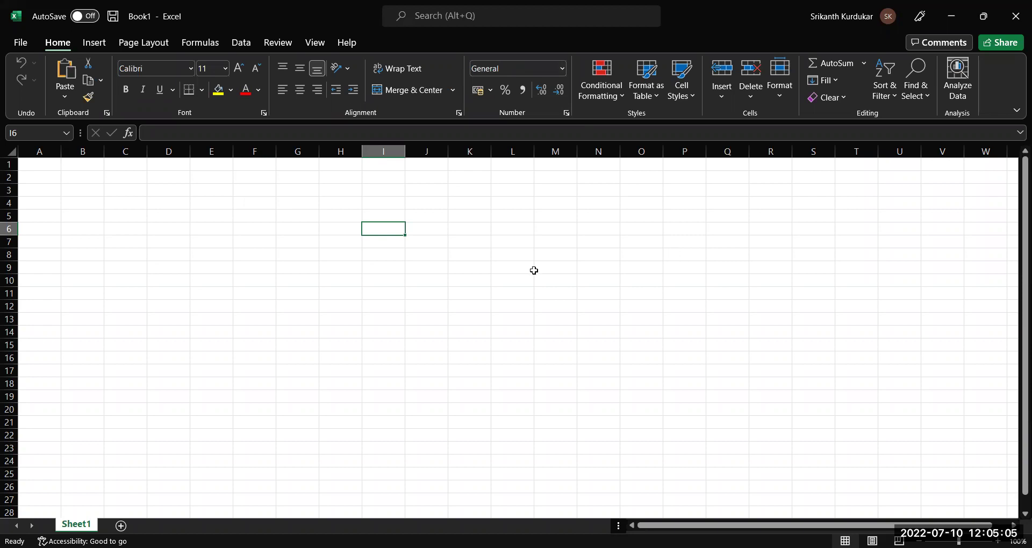
pyautogui.write('17.17')
pyautogui.press('BackSpace')
pyautogui.write('8')
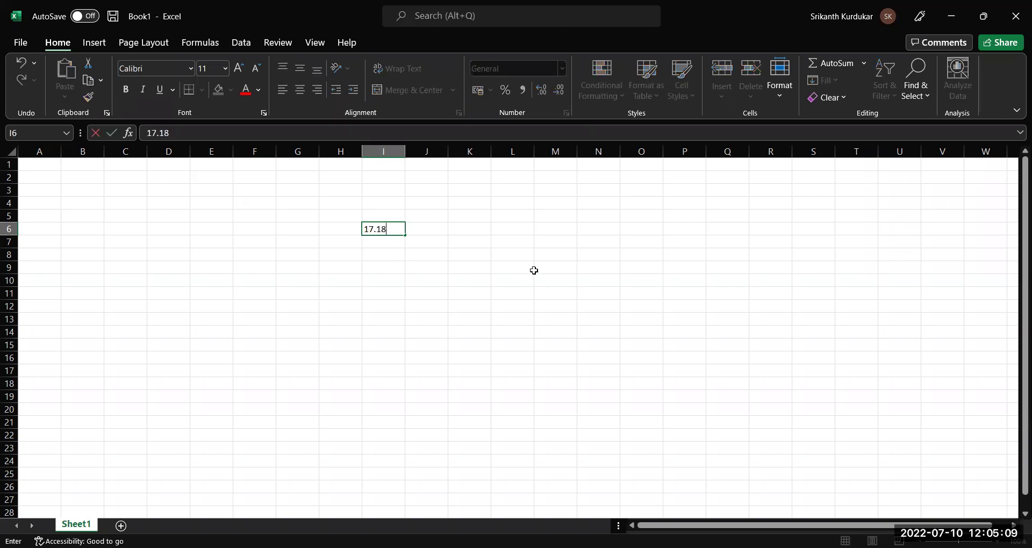
pyautogui.press('Return')
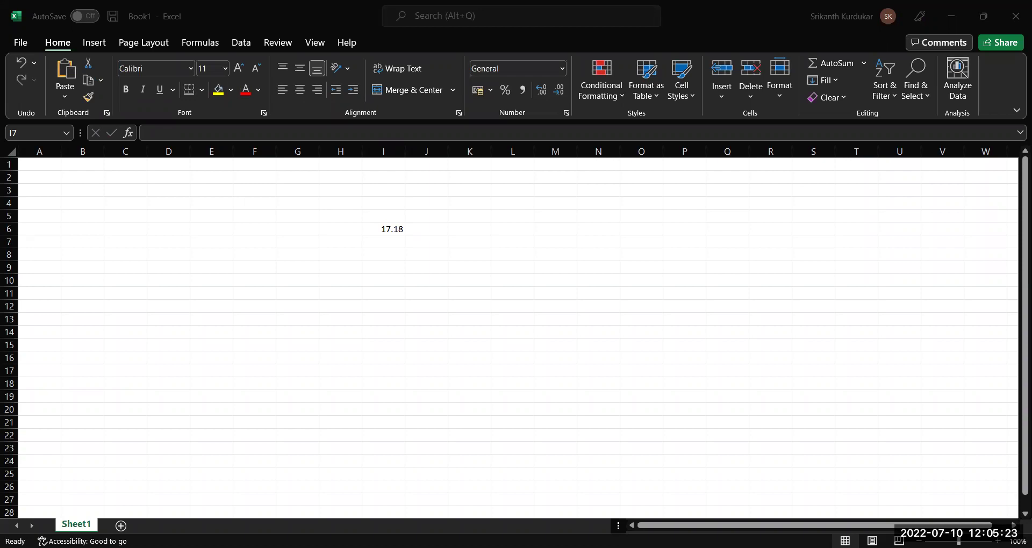
# Replace the content of cell I6 with the formula =(17.18/16.43)-1
pyautogui.press('Up')
pyautogui.write('=17.18/16.43')
pyautogui.press('Return')
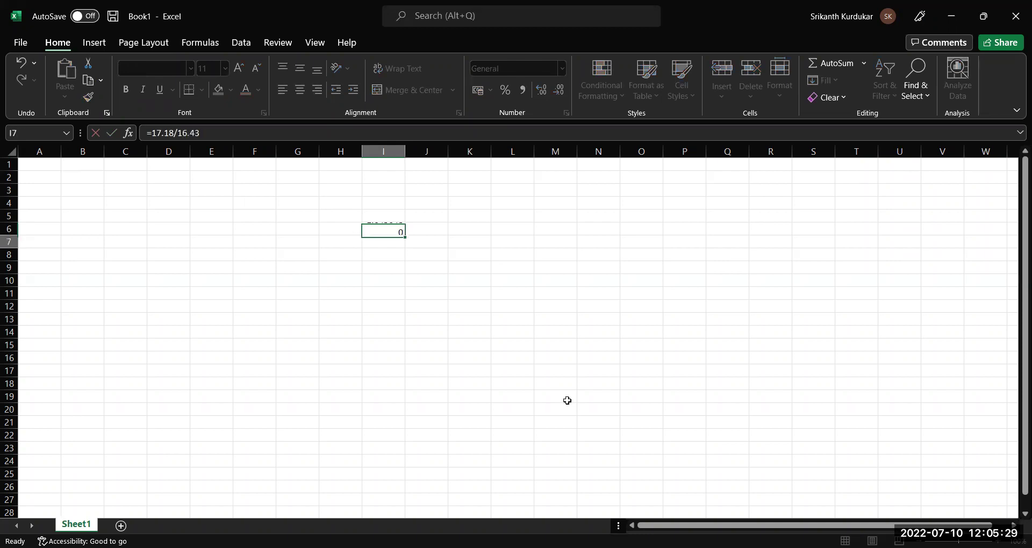
pyautogui.click(392, 227)
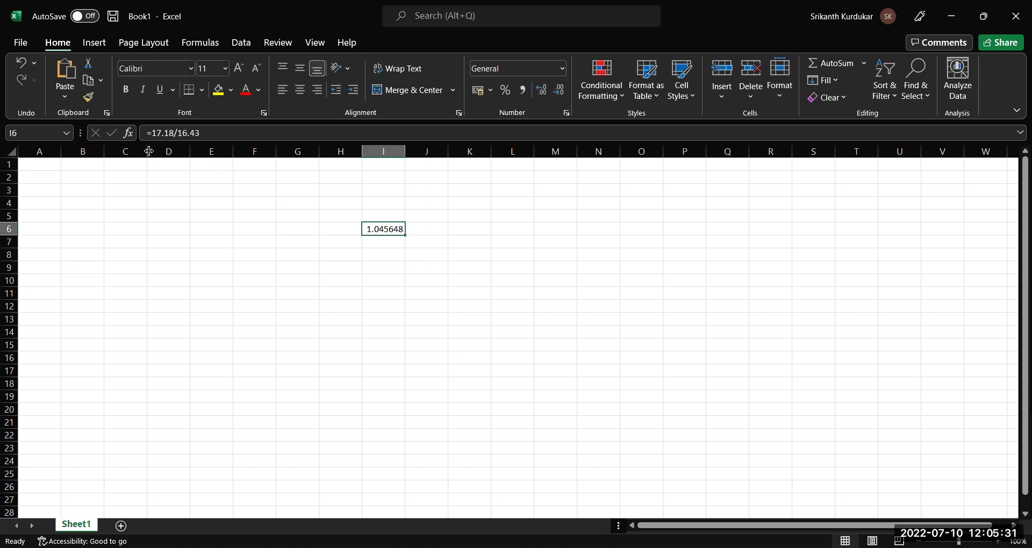
pyautogui.click(151, 133)
pyautogui.write('(')
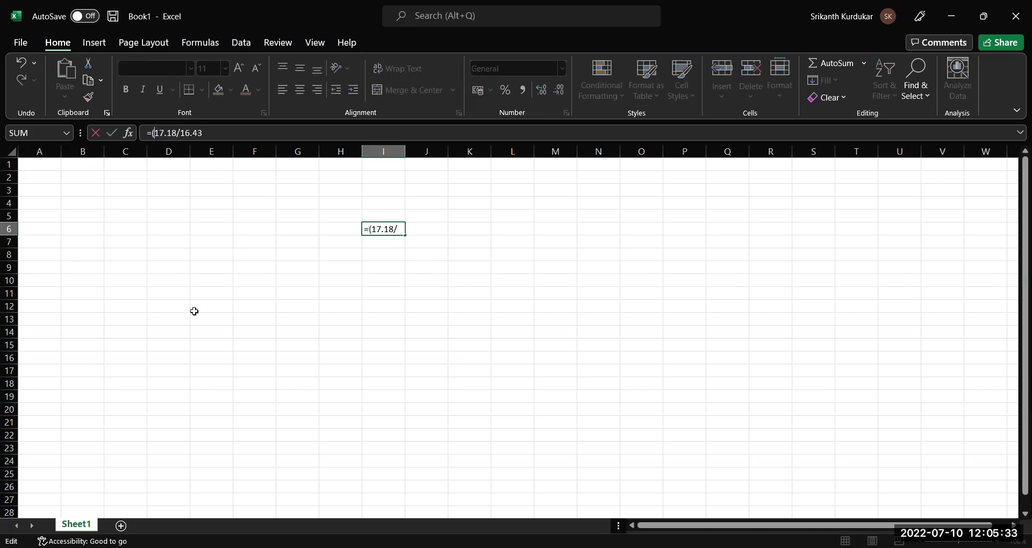
pyautogui.press('End')
pyautogui.write(')-1')
pyautogui.press('Return')
# Format cell I6 as a percentage with two decimal places
pyautogui.click(394, 230)
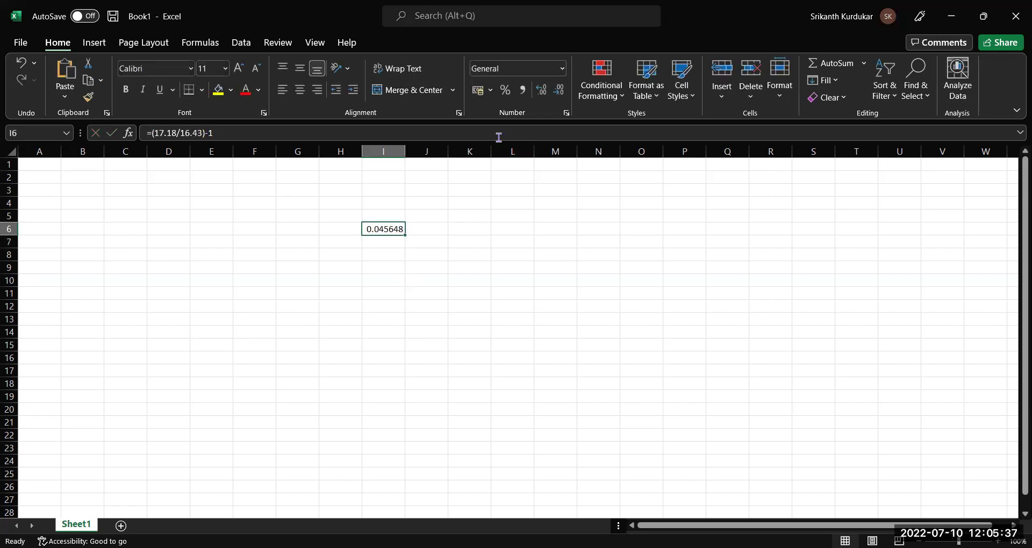
pyautogui.click(505, 90)
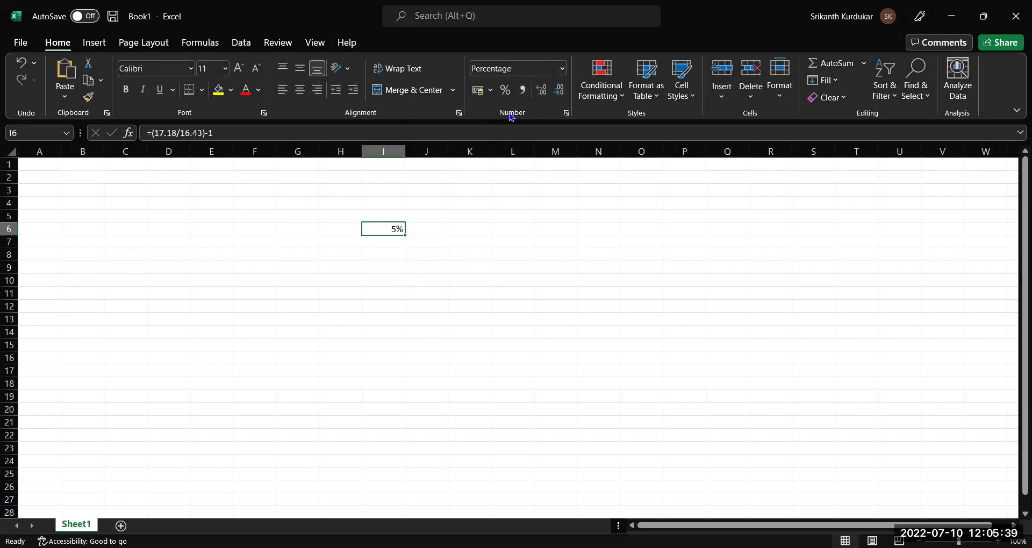
pyautogui.click(542, 89)
pyautogui.click(542, 90)
pyautogui.click(398, 253)
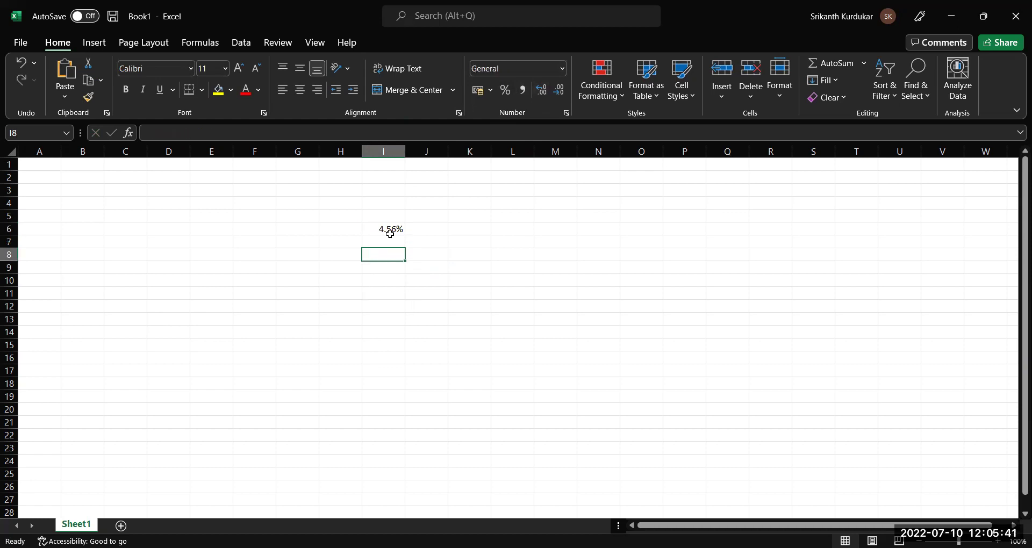
# Label the rows by entering PE in cell H6 and CE in cell H7
pyautogui.click(340, 225)
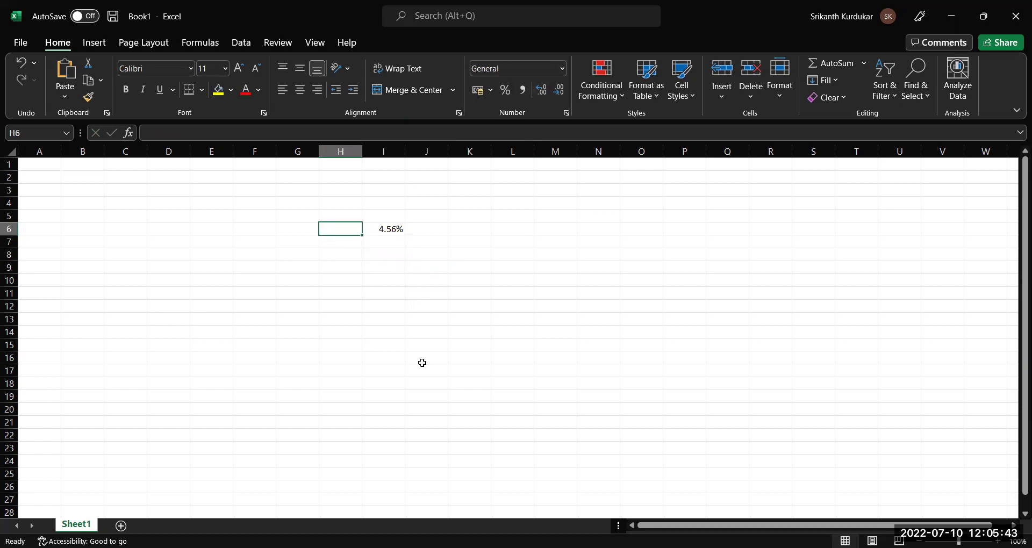
pyautogui.write('PE')
pyautogui.press('Return')
pyautogui.write('CE')
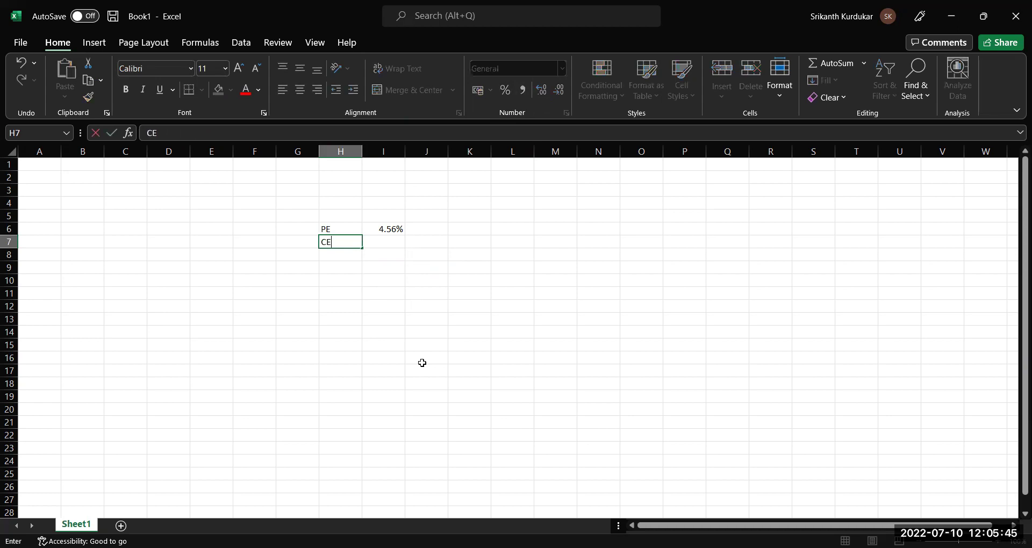
pyautogui.press('Tab')
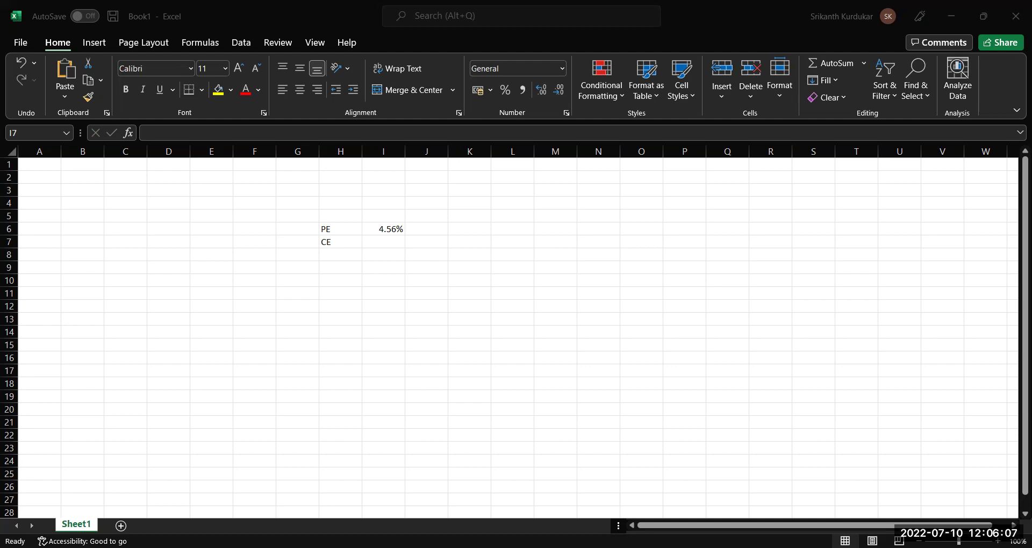
# Enter the formula =14.46/13.73 in cell I7, taking the call IV values from the option chain in the browser
pyautogui.hotkey('alt', 'Tab')
pyautogui.write('=')
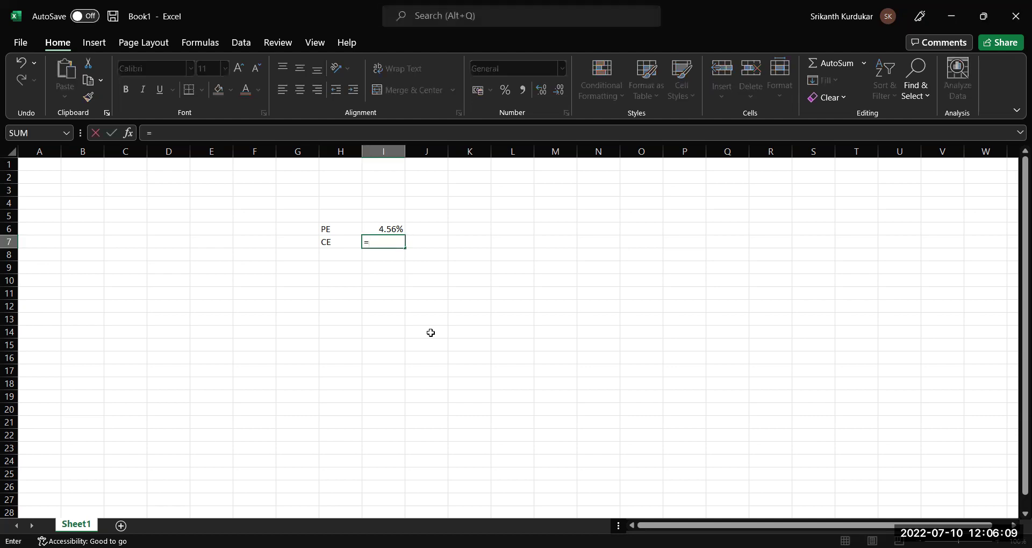
pyautogui.hotkey('alt', 'Tab')
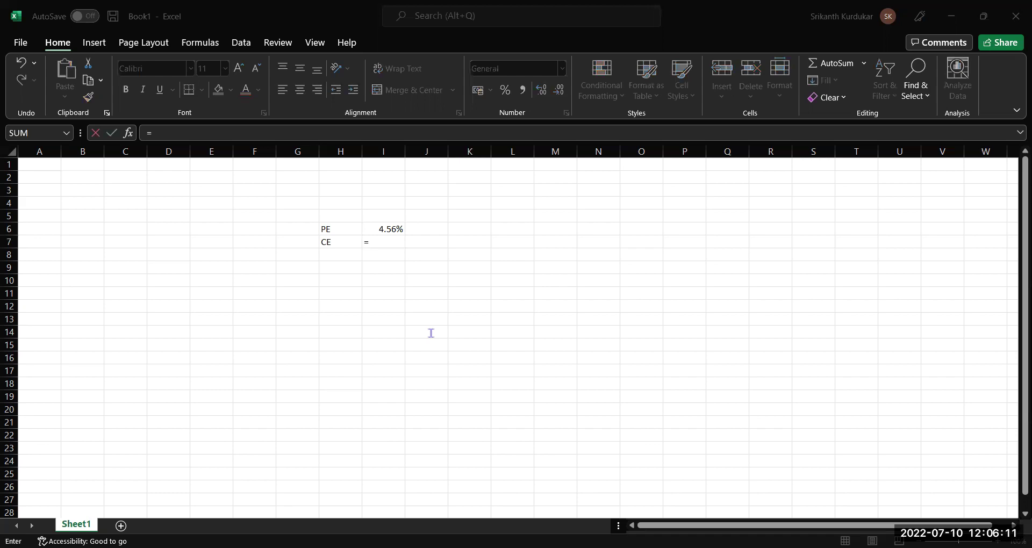
pyautogui.hotkey('alt', 'Tab')
pyautogui.write('14.46')
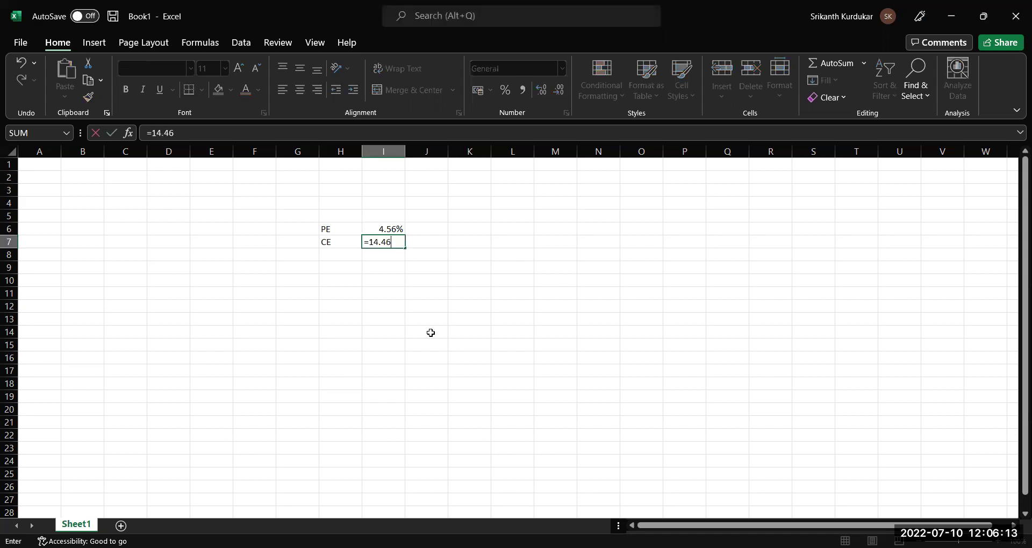
pyautogui.write('/')
pyautogui.hotkey('alt', 'Tab')
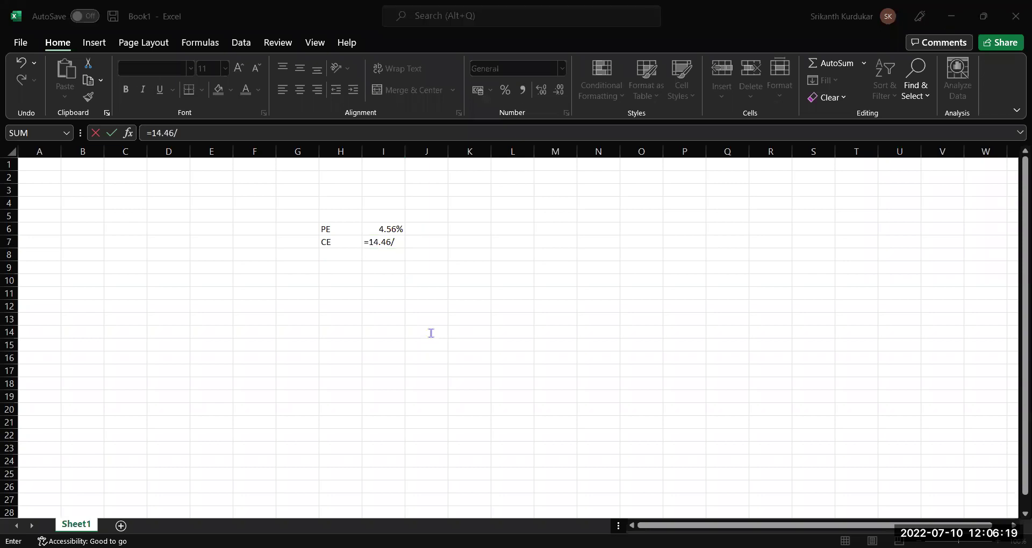
pyautogui.hotkey('alt', 'Tab')
pyautogui.write('13.73')
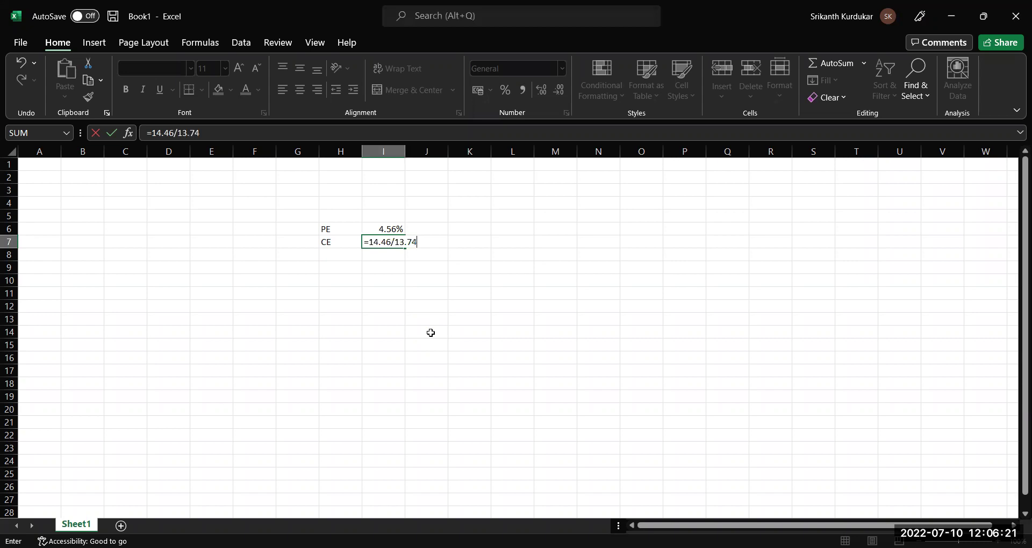
pyautogui.press('Return')
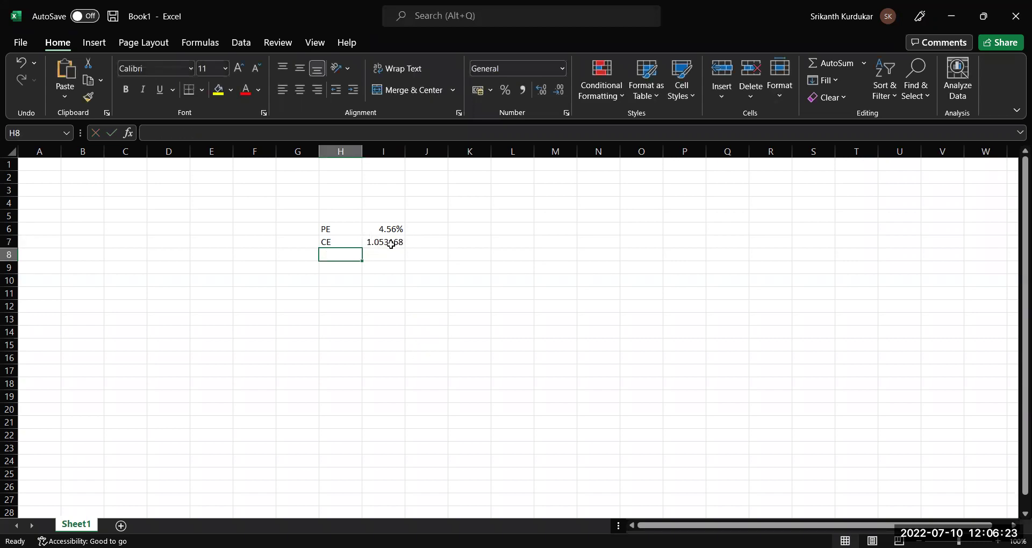
# Edit the formula in cell I7 to =(14.46/13.73)-1
pyautogui.click(390, 243)
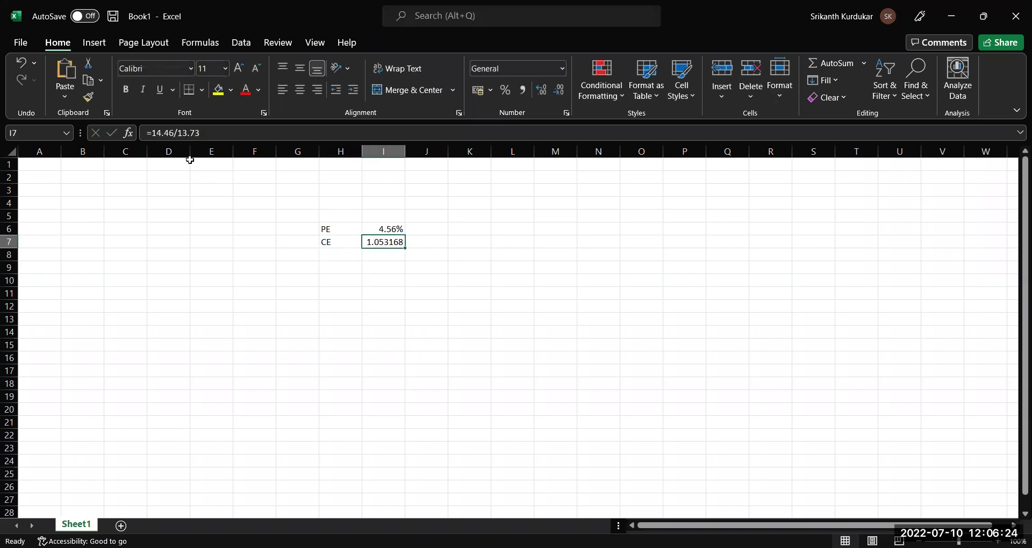
pyautogui.click(150, 133)
pyautogui.write('(')
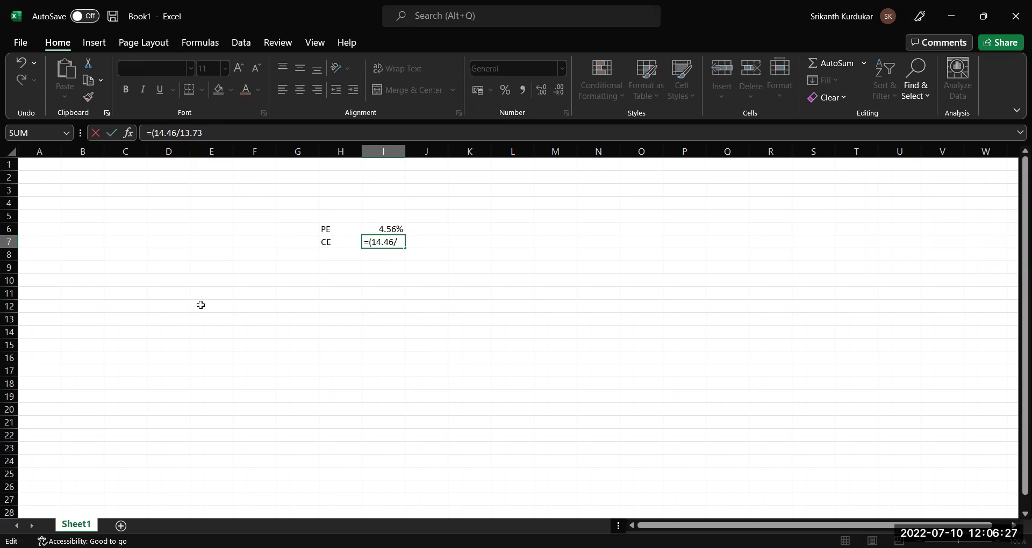
pyautogui.press('End')
pyautogui.write(')-1')
pyautogui.press('Return')
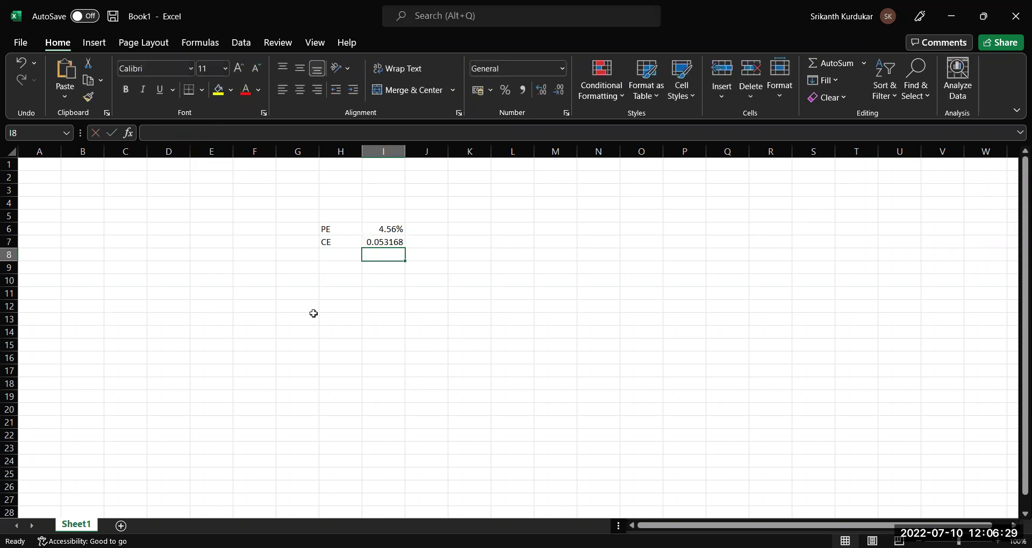
# Format cell I7 as a percentage with two decimal places
pyautogui.click(381, 243)
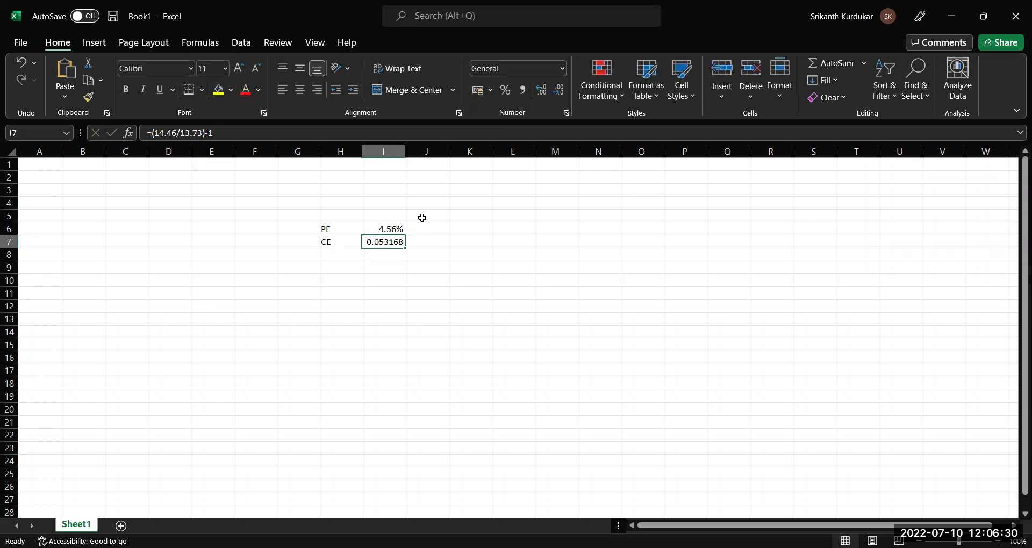
pyautogui.click(505, 90)
pyautogui.click(543, 95)
pyautogui.click(543, 96)
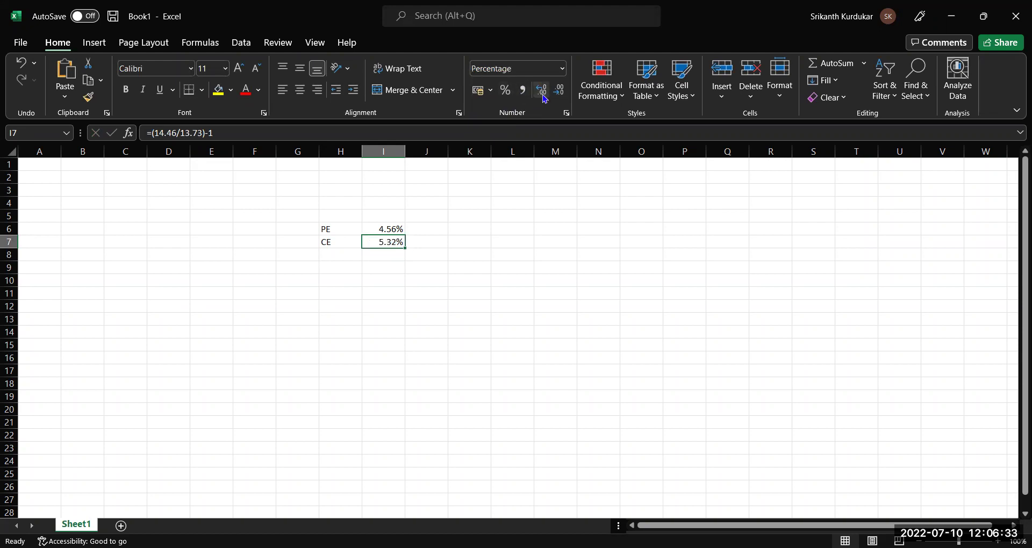
pyautogui.click(388, 266)
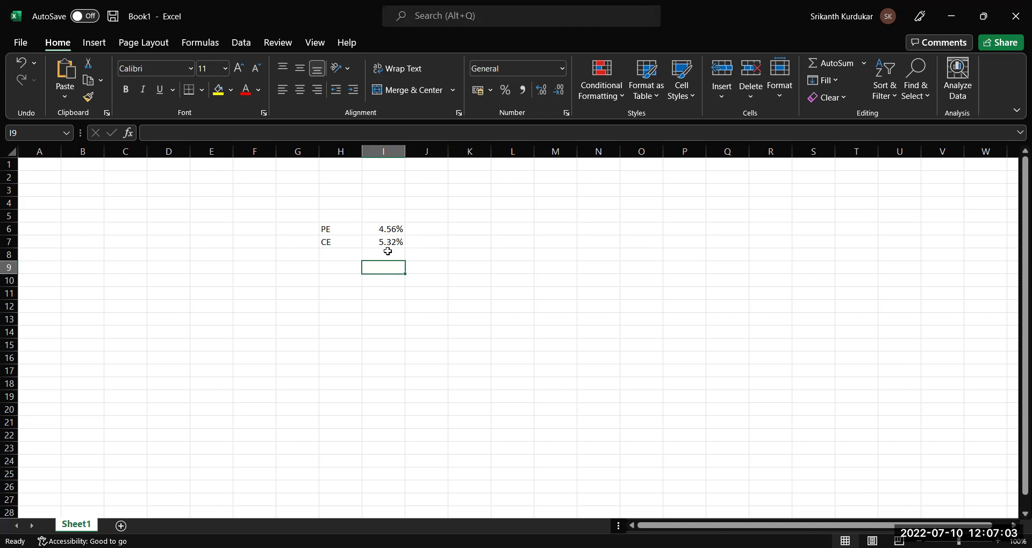
# Compare the PE and CE percentages in I6:I7 with each other and with the market data in the browser
pyautogui.click(388, 232)
pyautogui.click(392, 240)
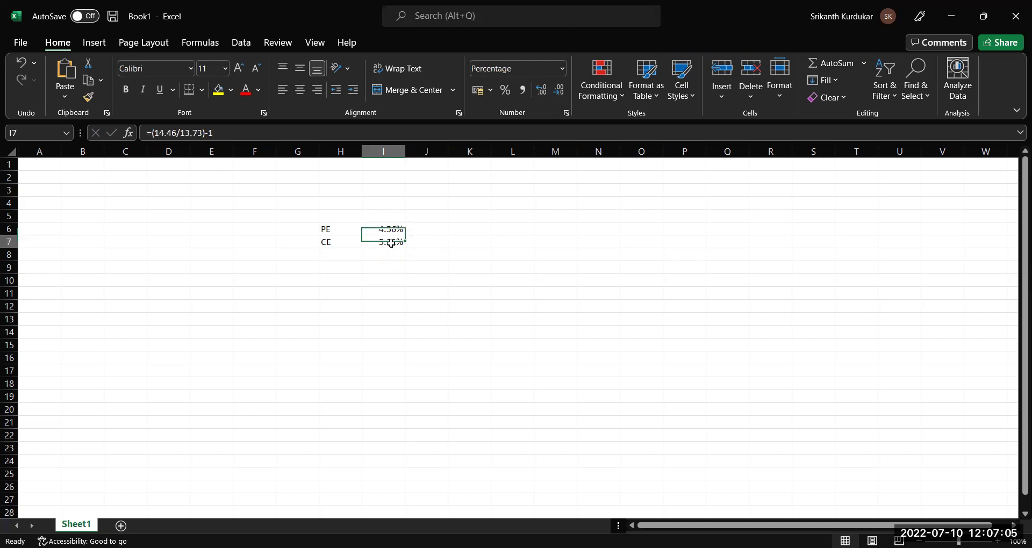
pyautogui.click(392, 228)
pyautogui.click(333, 227)
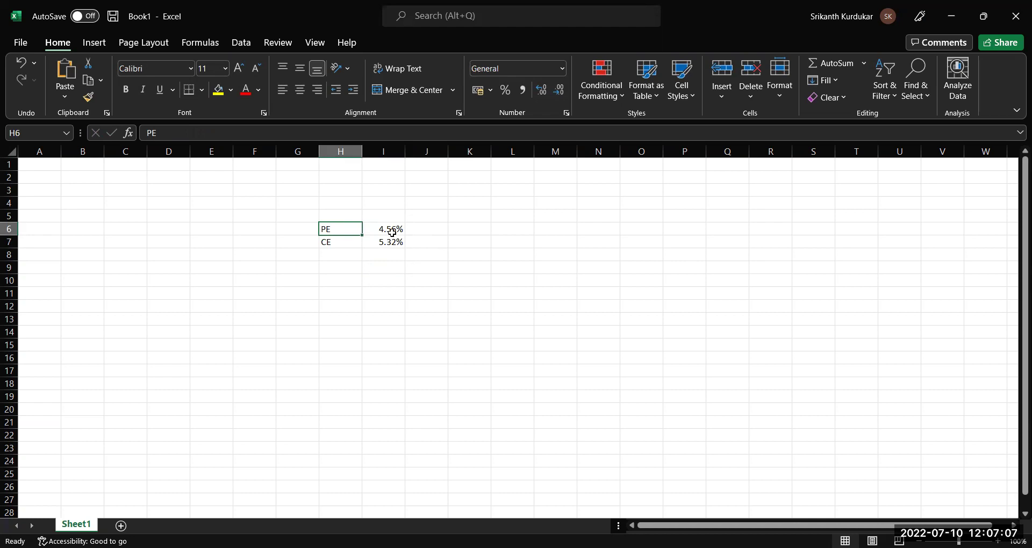
pyautogui.click(349, 244)
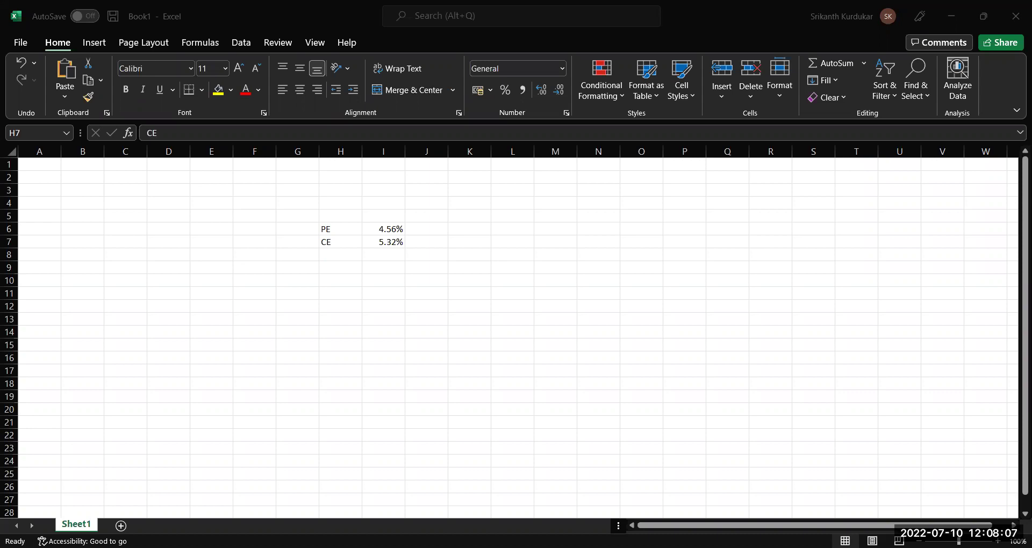
pyautogui.hotkey('alt', 'Tab')
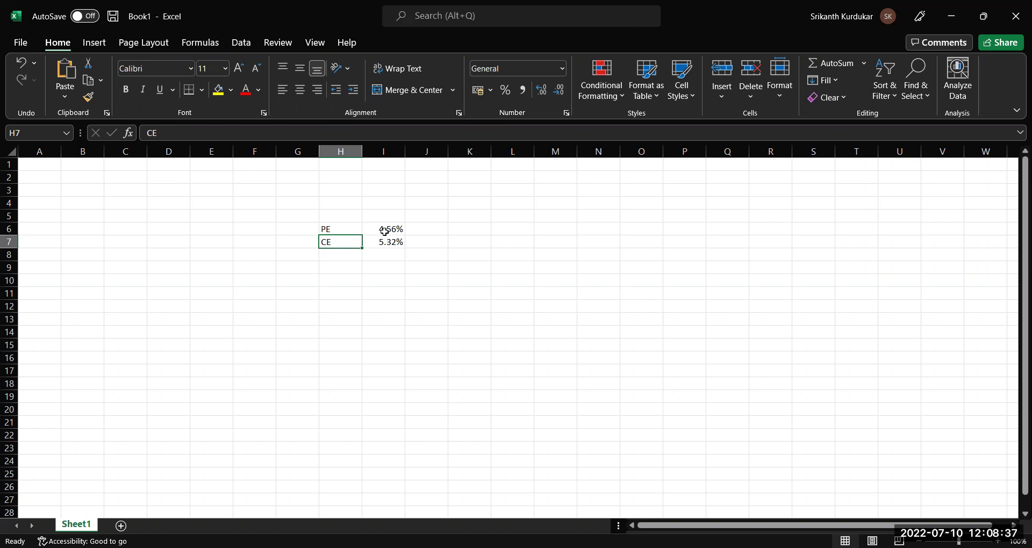
pyautogui.moveTo(385, 231); pyautogui.dragTo(384, 243)
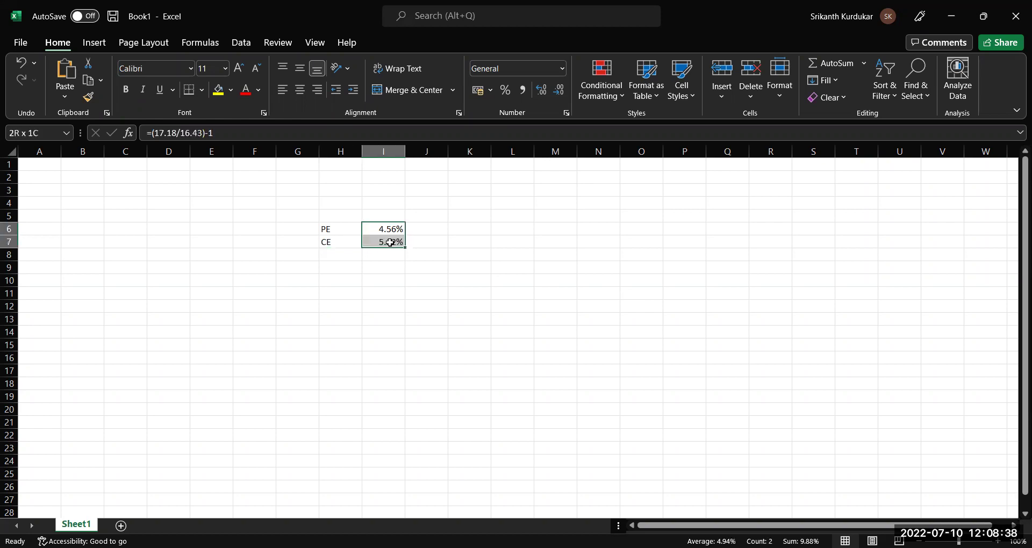
pyautogui.click(350, 270)
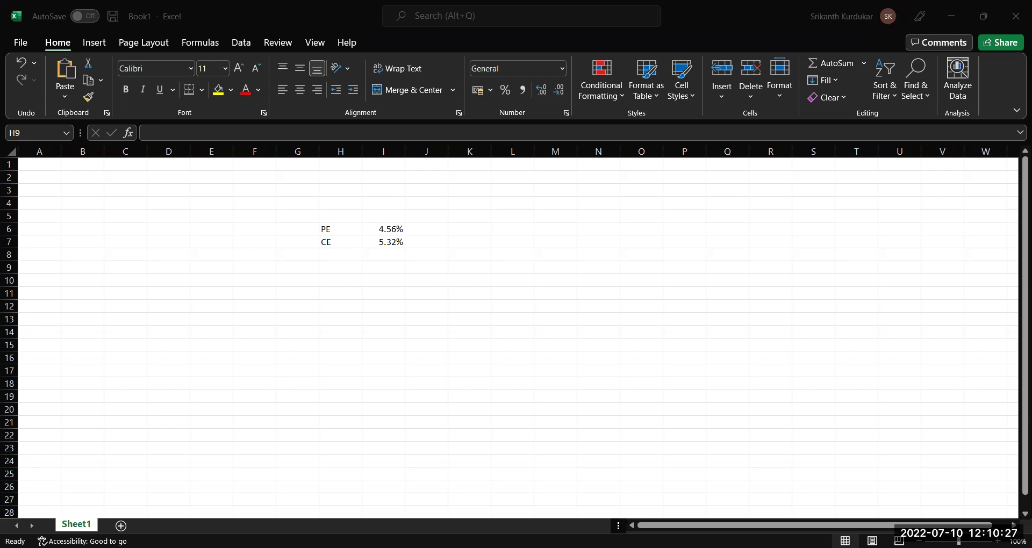
pyautogui.hotkey('alt', 'Tab')
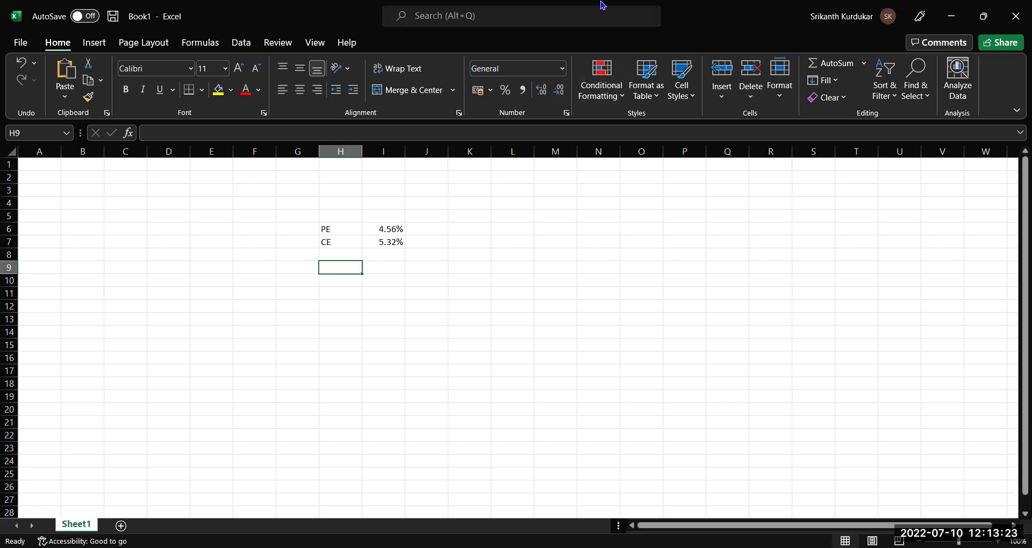
# Switch to the browser and load the NIFTY symbol on the Options Intraday OI Breakup page
pyautogui.hotkey('alt', 'Tab')
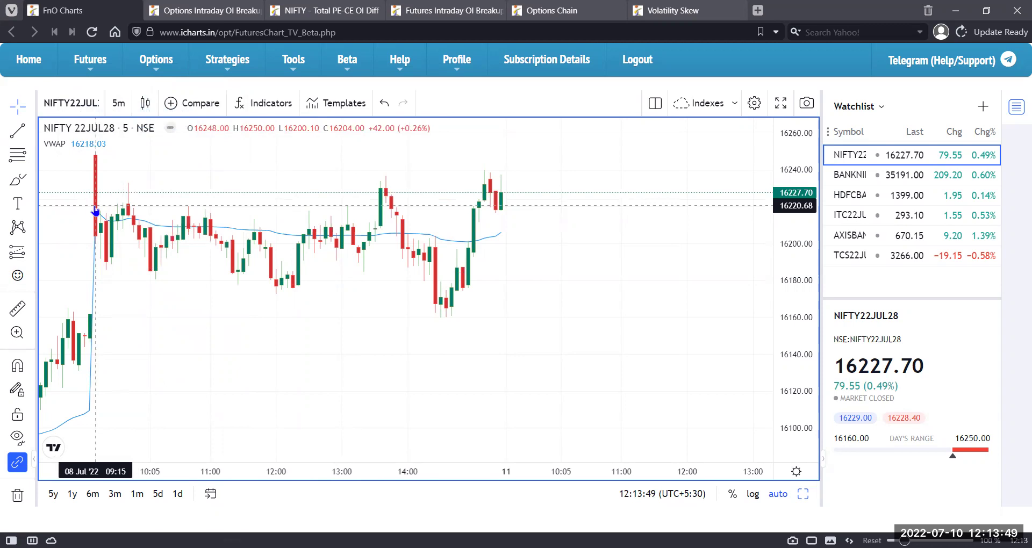
pyautogui.click(208, 11)
pyautogui.click(142, 120)
pyautogui.click(140, 146)
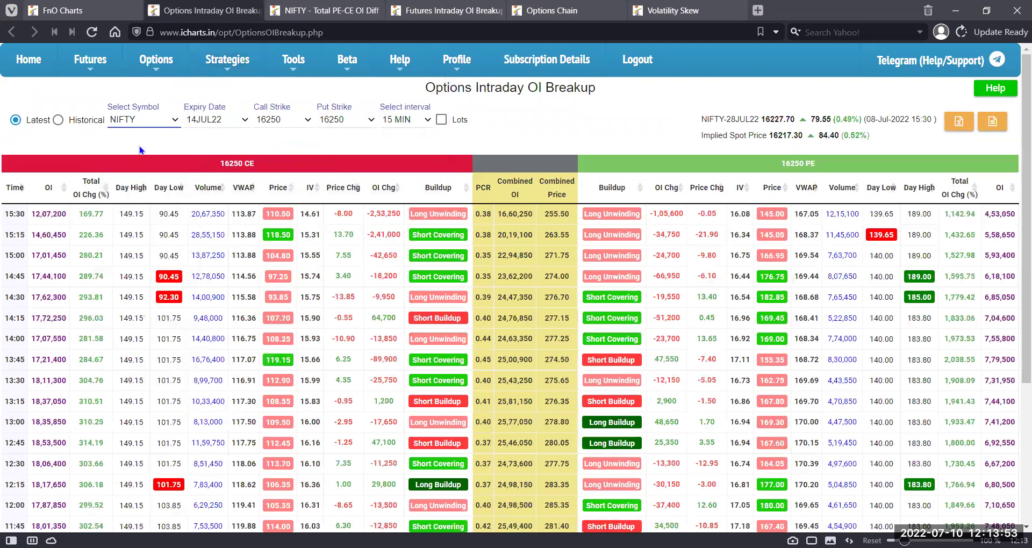
# Set the call strike to 16100 and the put strike to 16300 for the intraday OI breakup
pyautogui.click(283, 118)
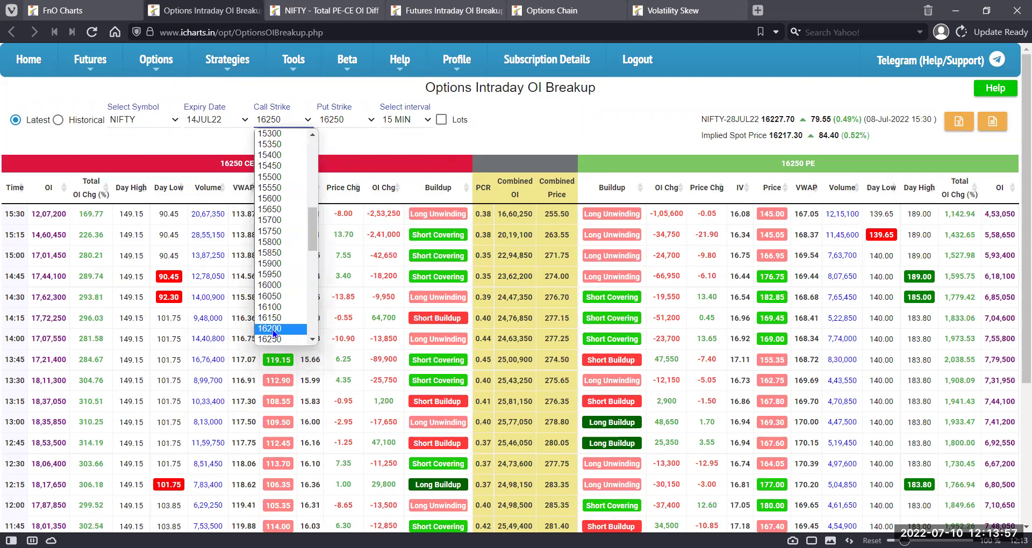
pyautogui.press('Up')
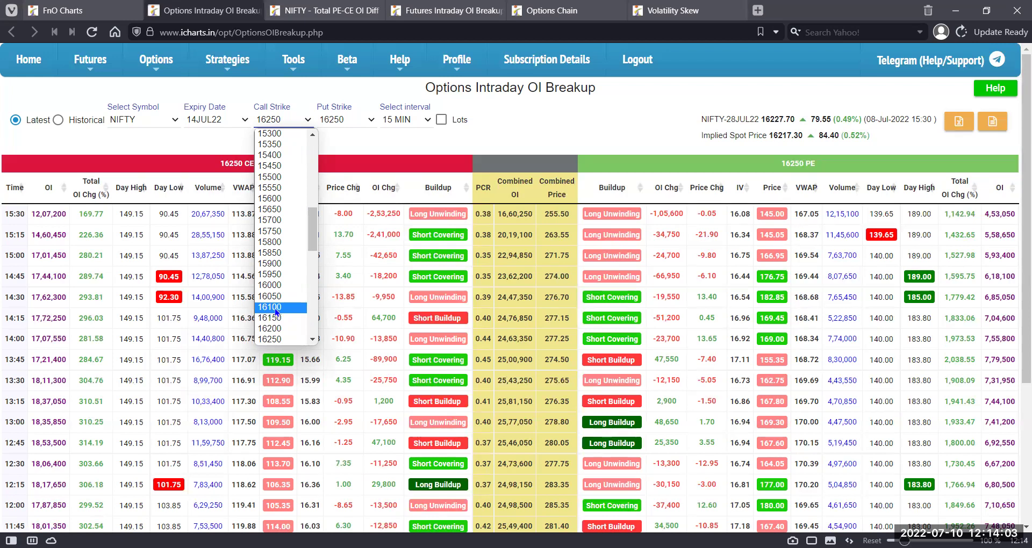
pyautogui.click(275, 308)
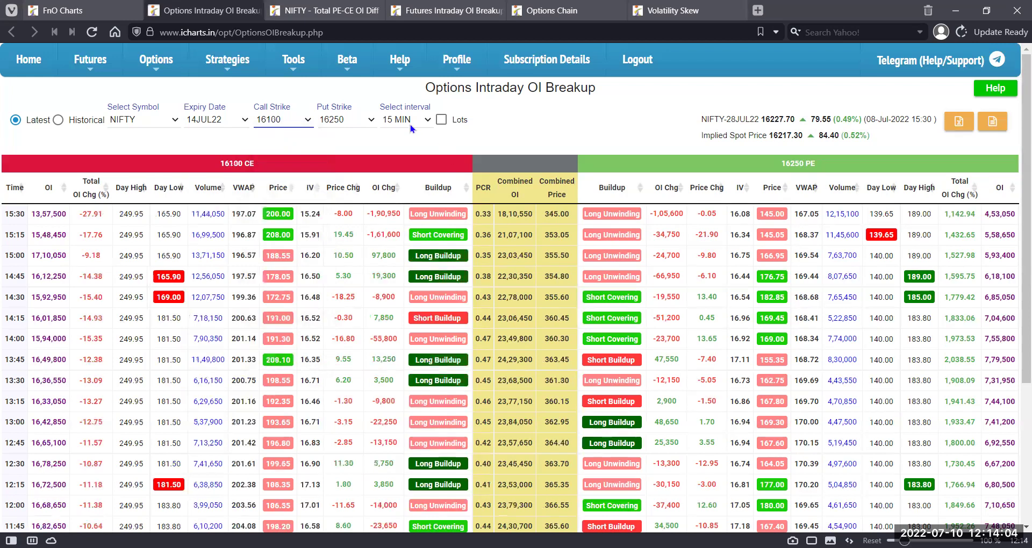
pyautogui.click(357, 122)
pyautogui.scroll(-2, 341, 291)
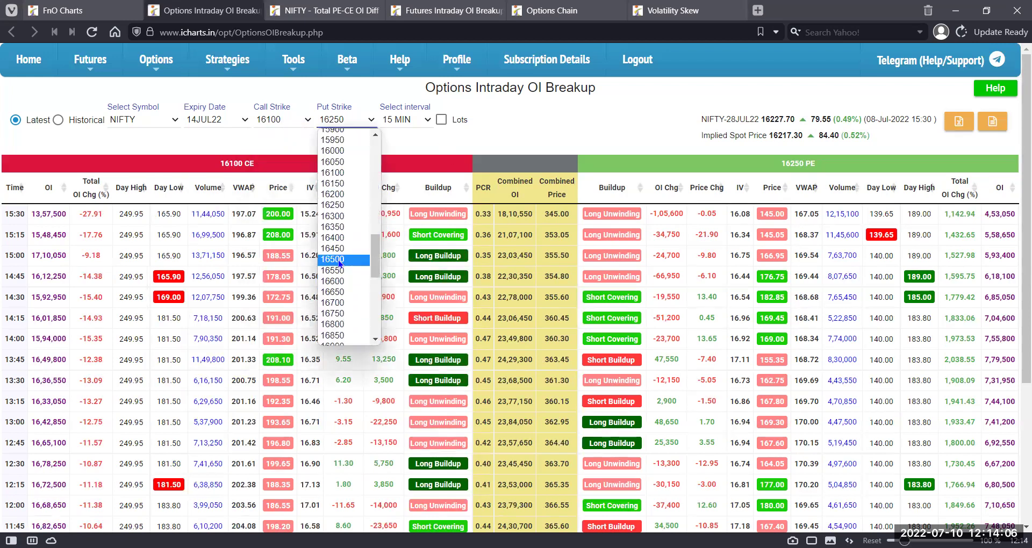
pyautogui.click(339, 221)
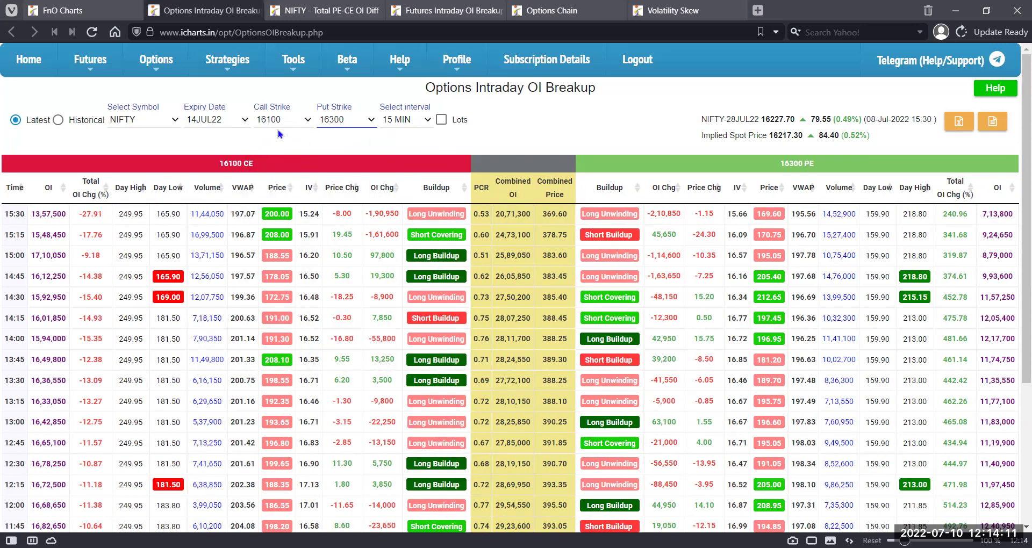
# Review the 16100 CE and 16300 PE intraday breakup back to 09:30, and set the call strike to 16000
pyautogui.scroll(-4, 491, 314)
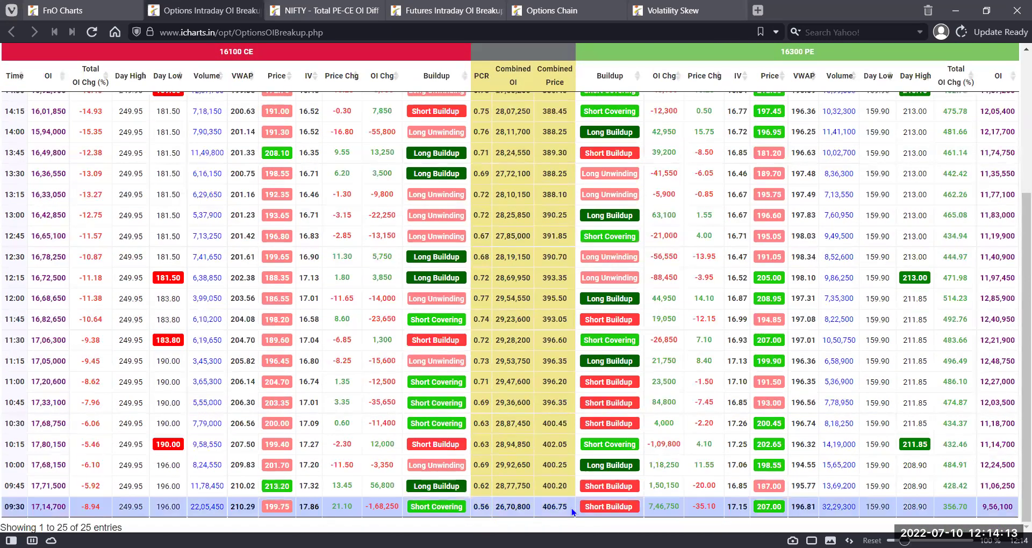
pyautogui.scroll(4, 484, 339)
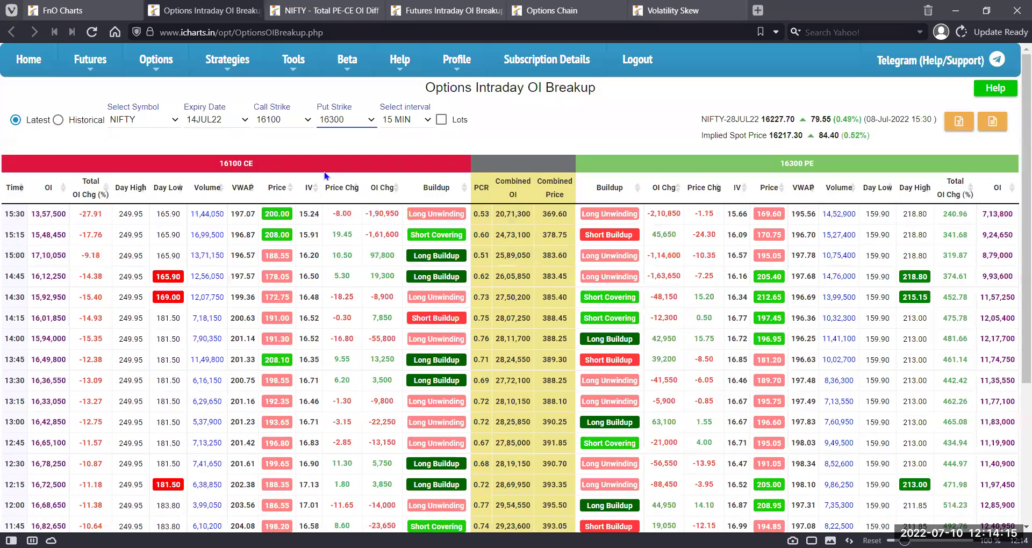
pyautogui.scroll(-4, 610, 283)
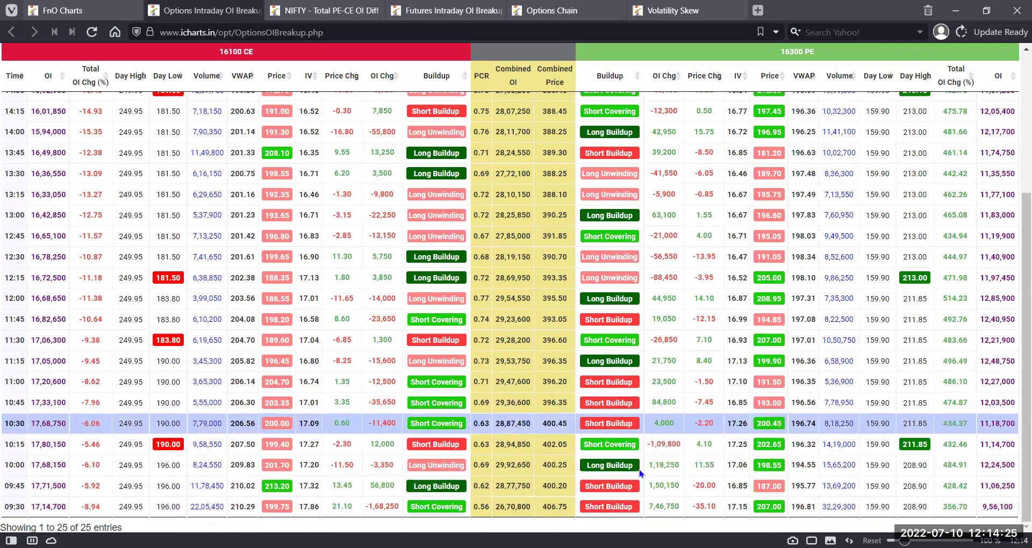
pyautogui.scroll(4, 472, 401)
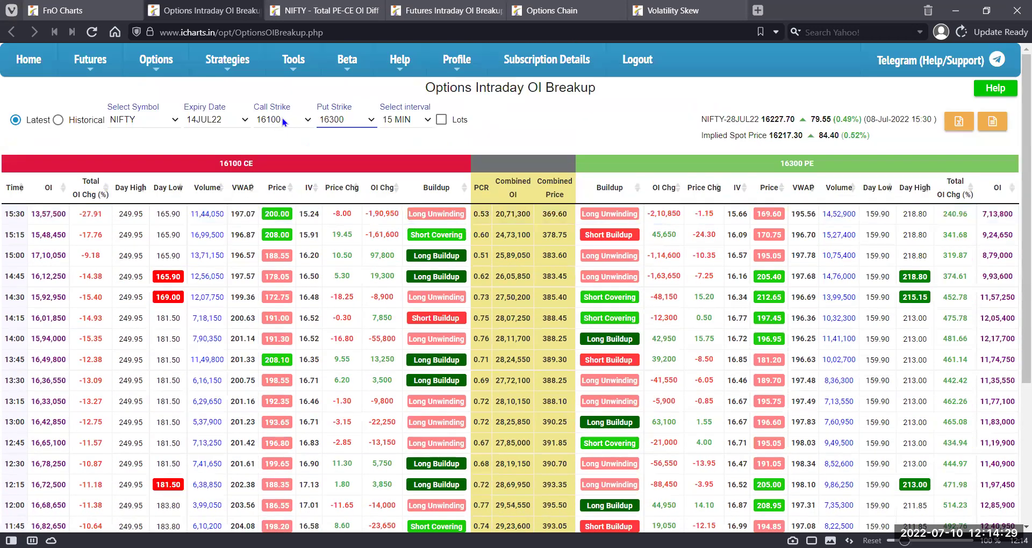
pyautogui.click(282, 119)
pyautogui.click(279, 319)
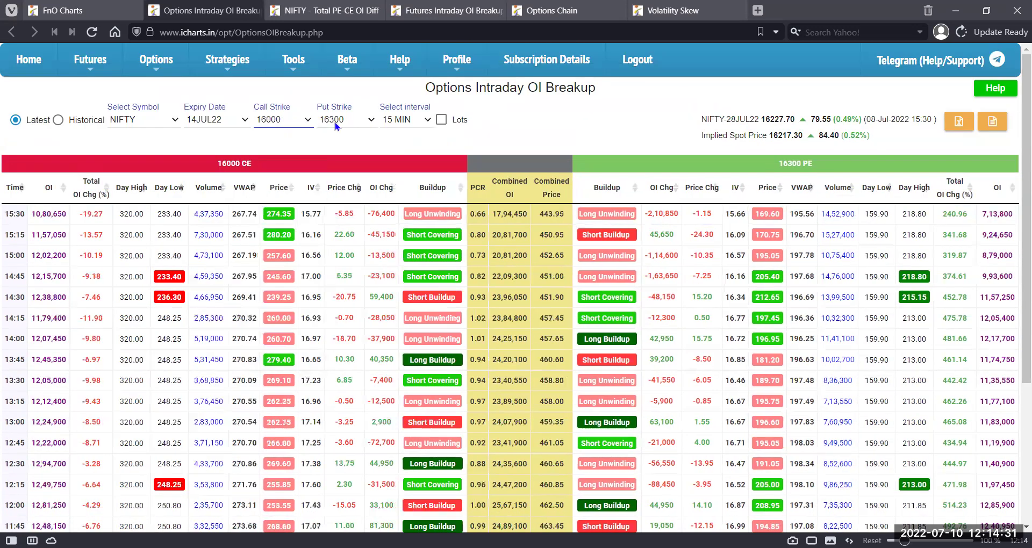